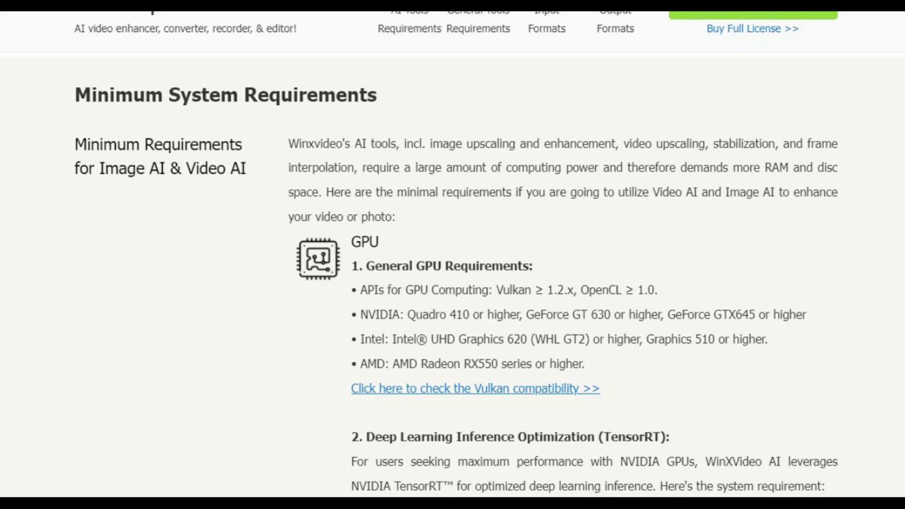
- Launch Winxvideo AI, enter the Video AI workspace and maximize the window
click(30, 97)
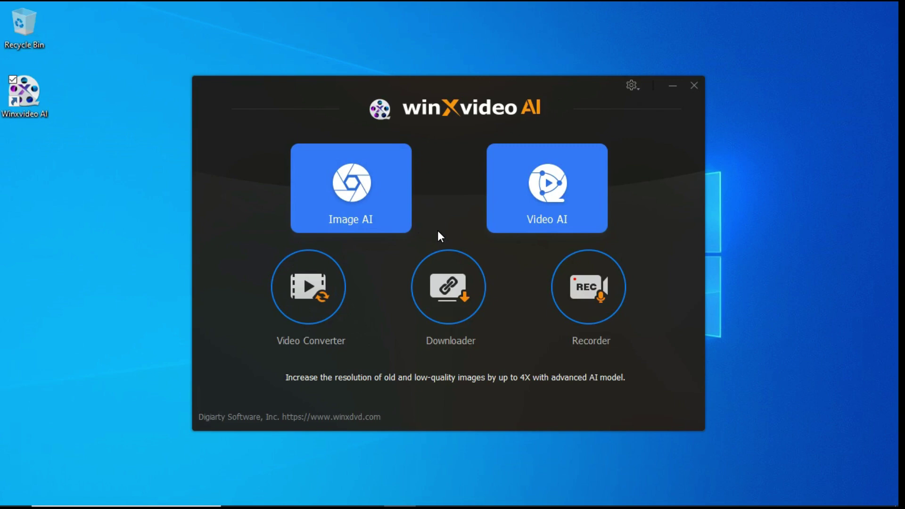
click(546, 194)
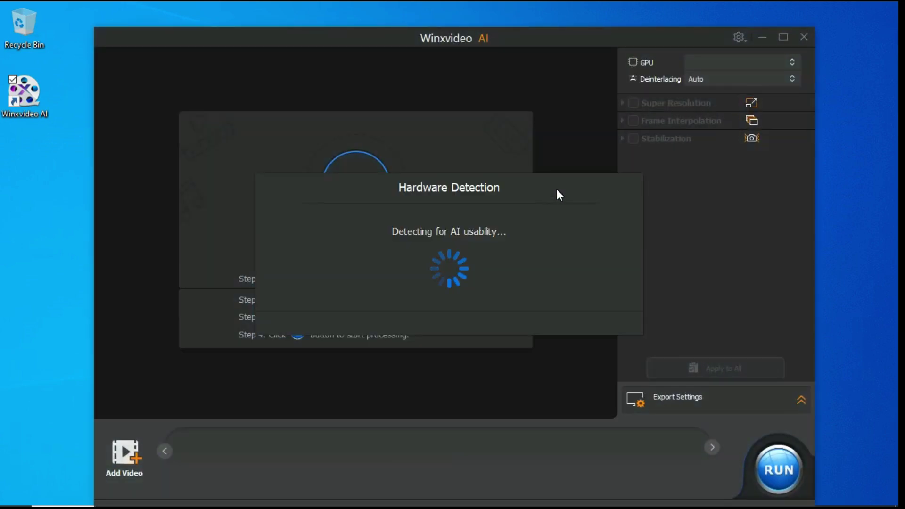
click(783, 37)
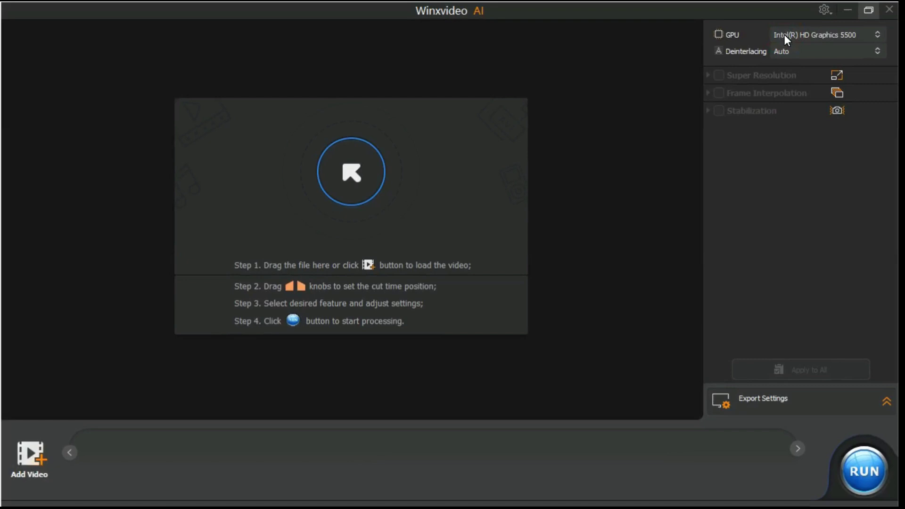
- Load video file 1.mp4 from the Select files dialog into the workspace
click(348, 185)
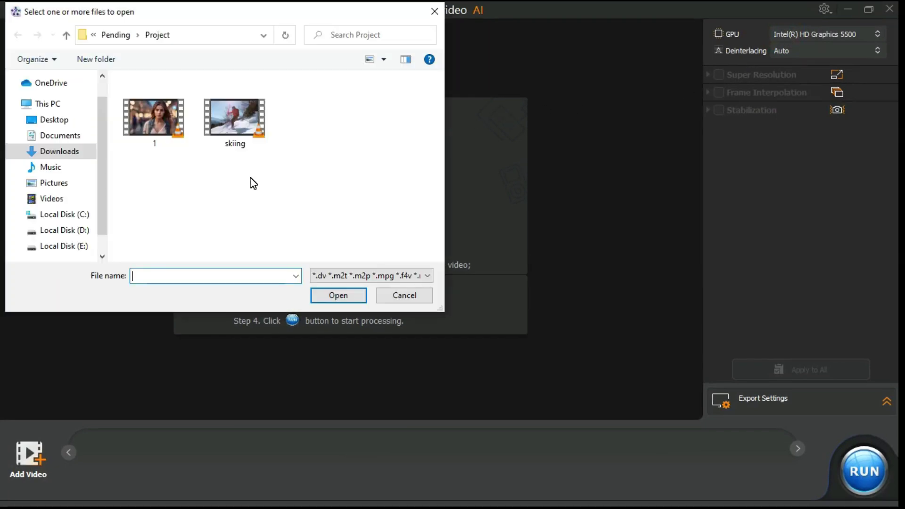
double_click(174, 122)
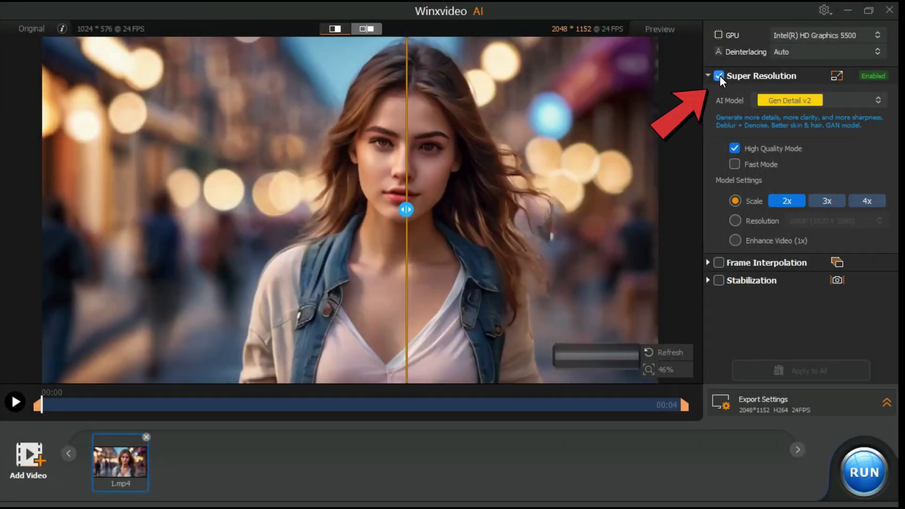
- Re-enable Super Resolution and list the AI models: Gen Detail v2, Real Smooth v2, Anime, Zyxt
click(719, 75)
click(719, 76)
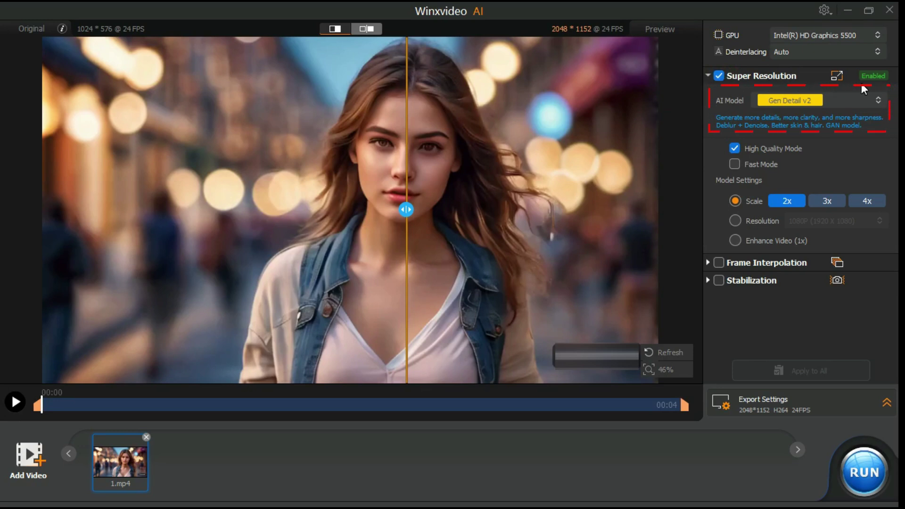
click(877, 99)
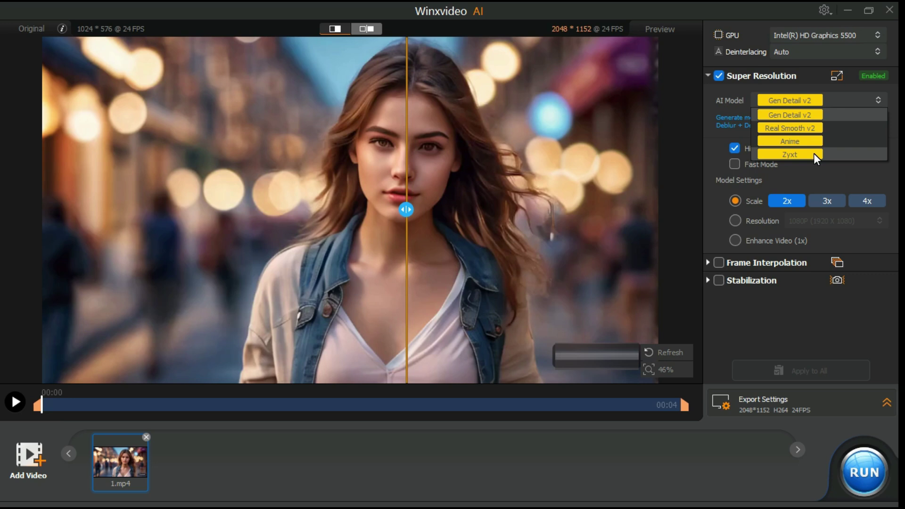
- Keep Gen Detail v2 and switch upscaling to Resolution mode at 1080P (1920 X 1080)
click(809, 73)
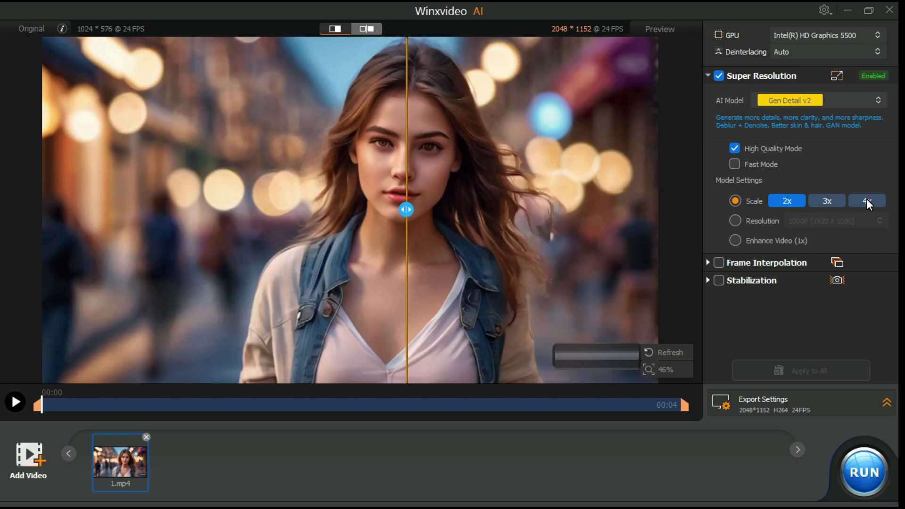
click(737, 220)
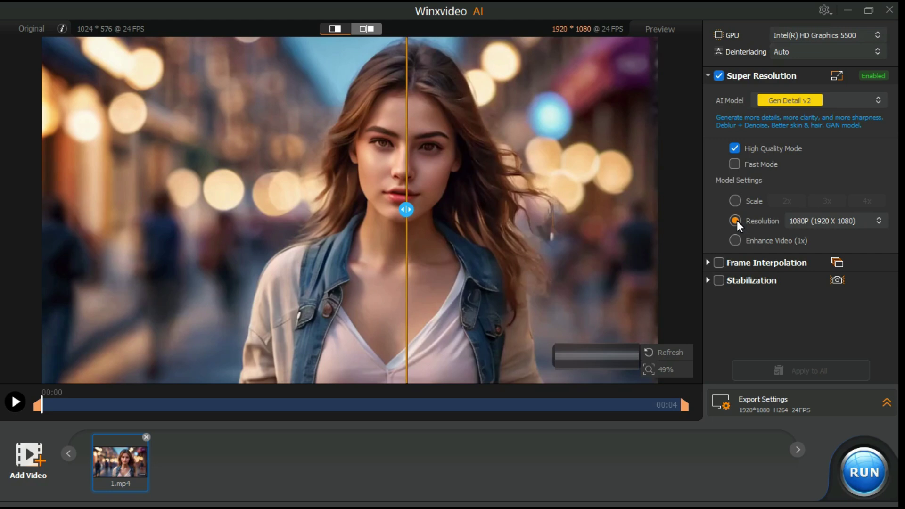
click(878, 220)
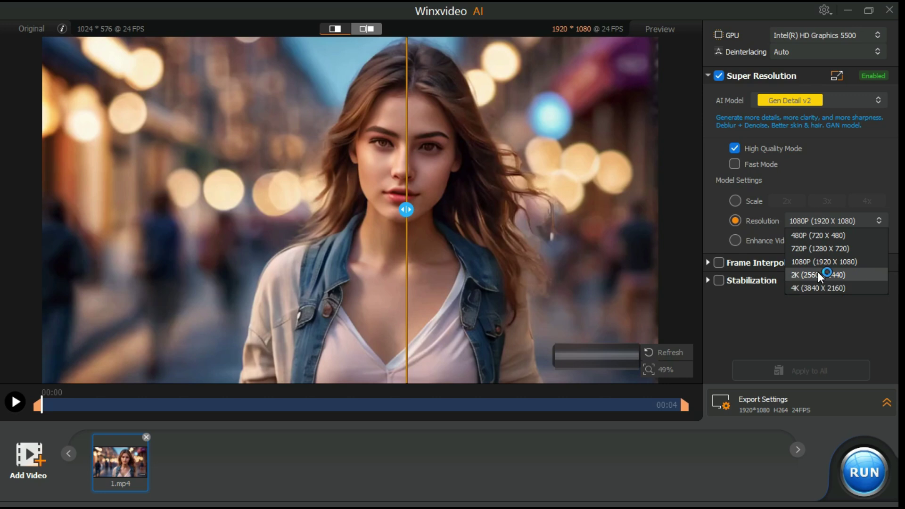
click(825, 182)
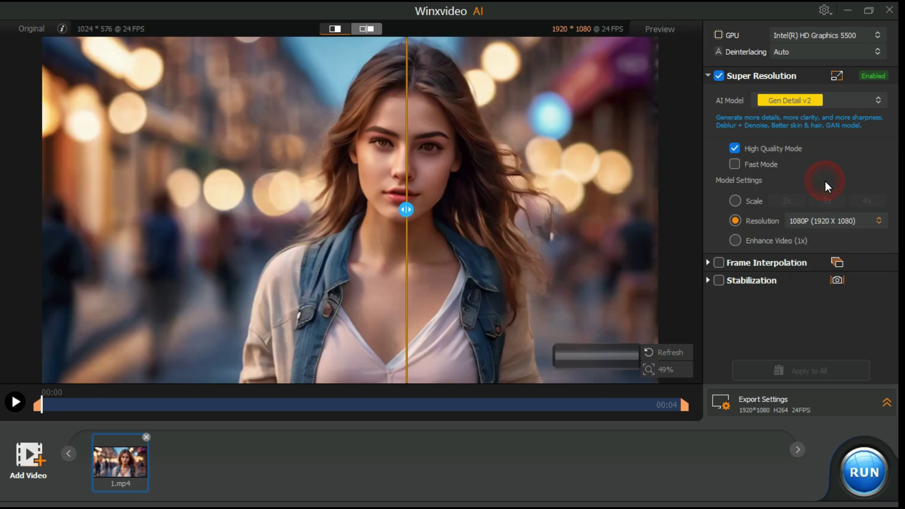
- Try Enhance Video (1x) with the comparison split, then return to 2x Scale for 2048×1152
click(735, 241)
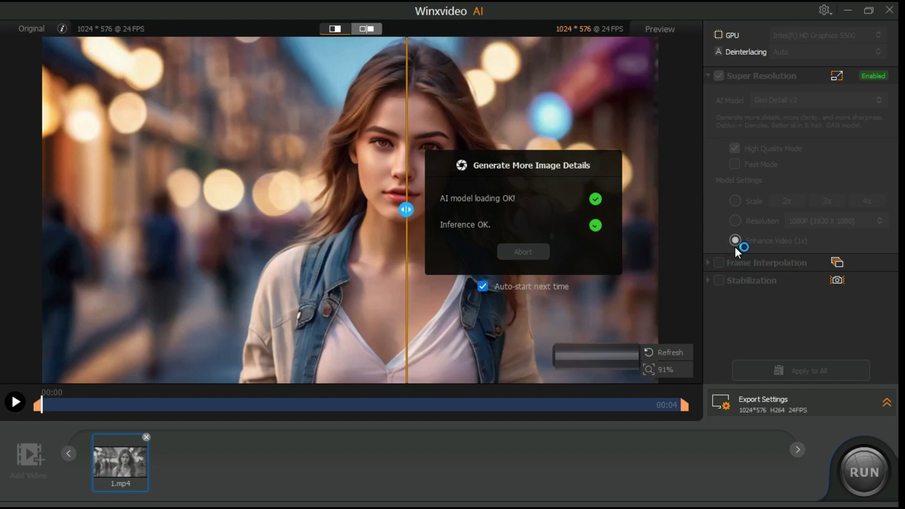
mouse_move(418, 211)
mouse_down()
mouse_move(606, 218)
mouse_move(274, 222)
mouse_move(407, 224)
mouse_up()
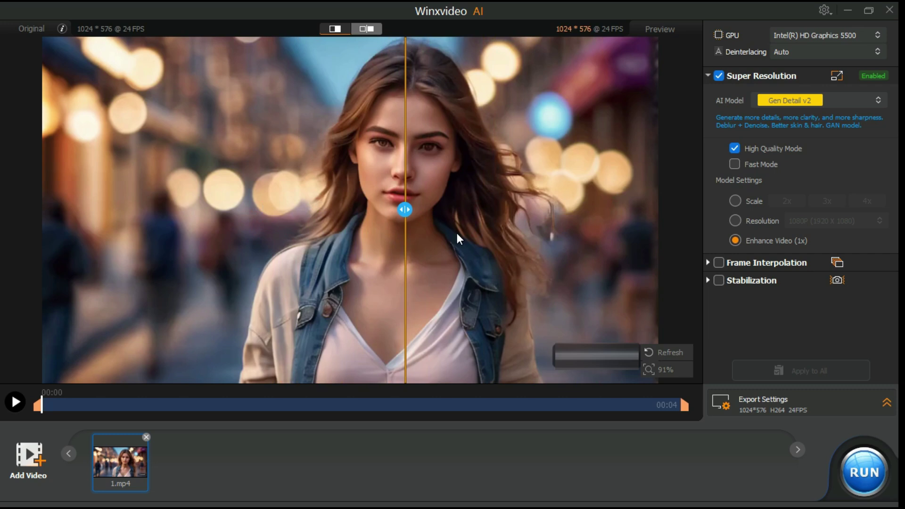
click(735, 201)
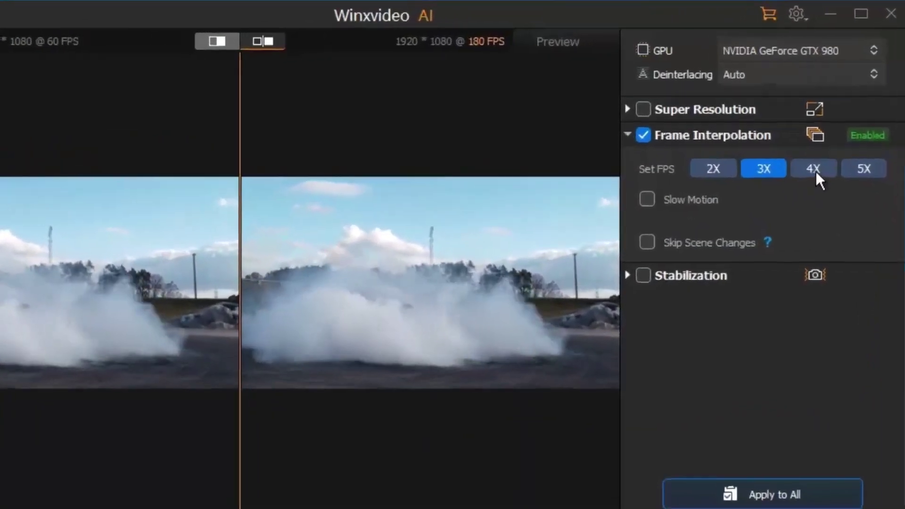
- Set the Frame Interpolation multiplier on the car clip, ending at 2X for 120 FPS output
click(762, 132)
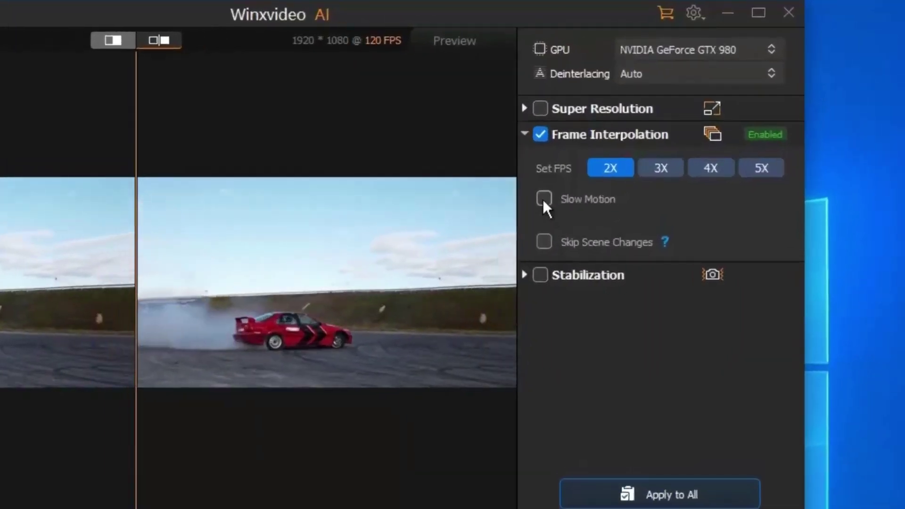
- Enable Slow Motion and Skip Scene Changes for 2X slow motion at 60 FPS
click(543, 199)
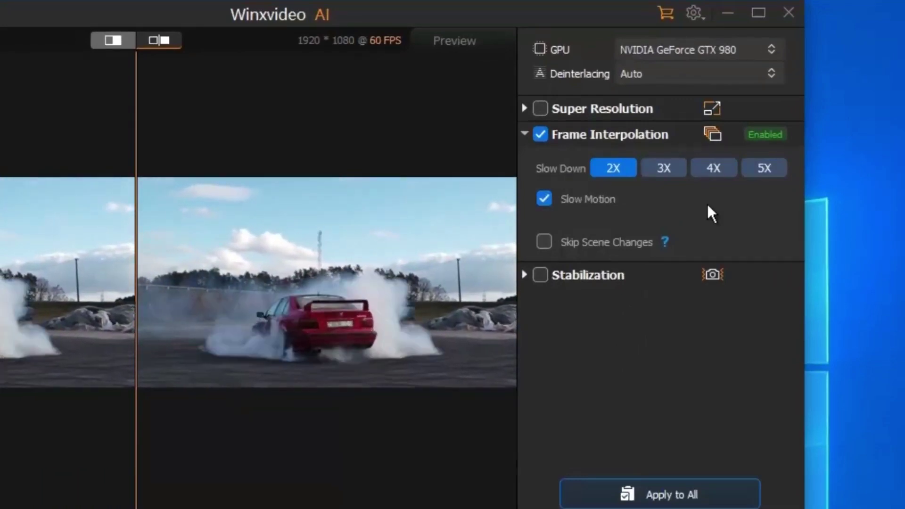
click(544, 242)
mouse_move(664, 240)
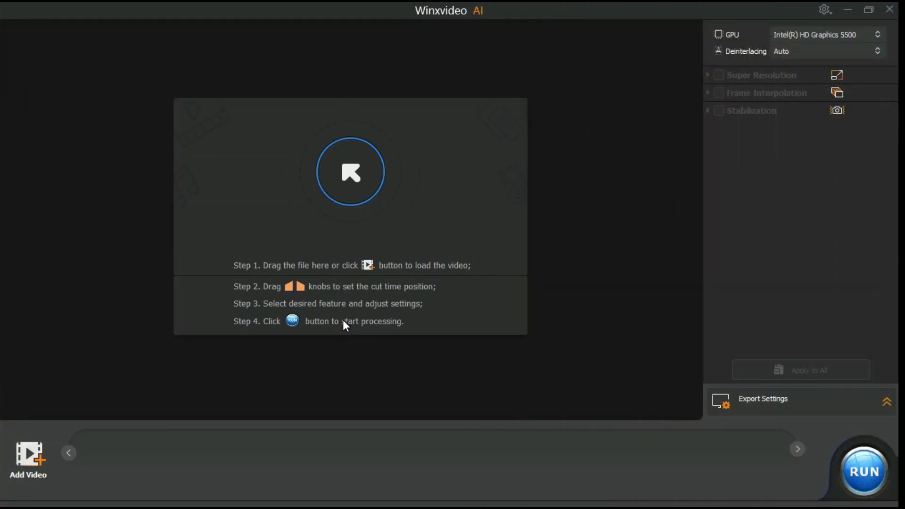
- Load skiing.mp4 and uncheck Super Resolution so output stays 1920×1080 at 29.97 FPS
click(348, 186)
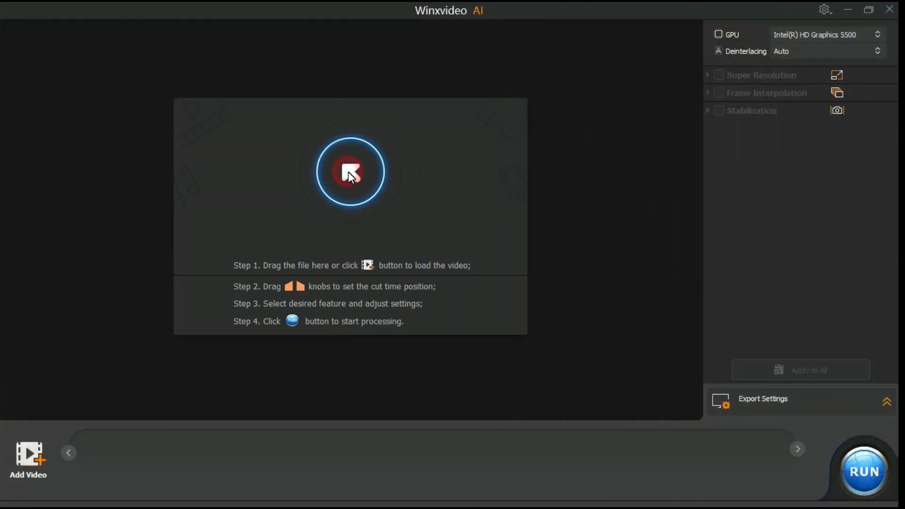
double_click(238, 127)
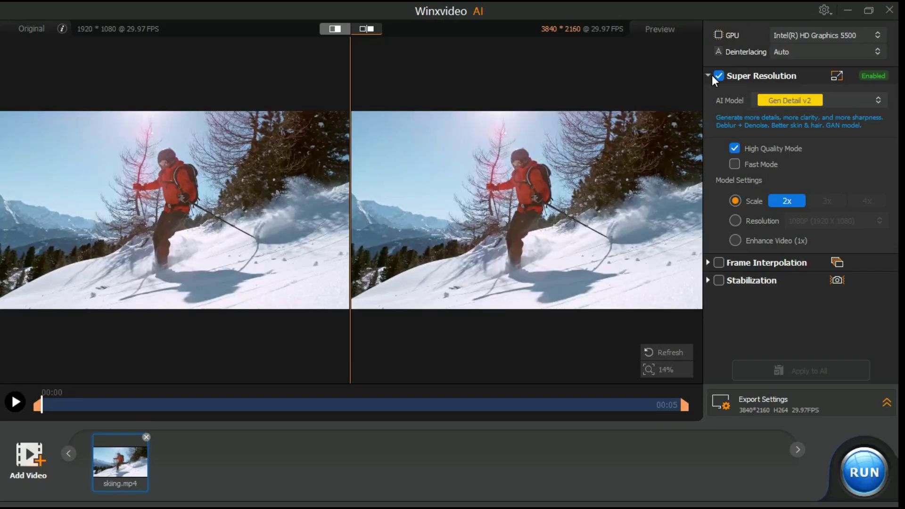
click(718, 75)
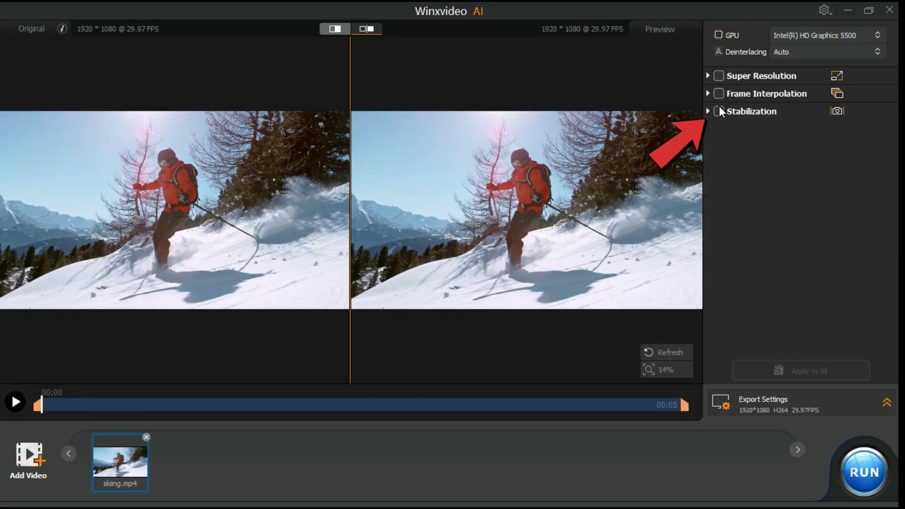
- Enable Stabilization with Two Pass (Recommended) mode and the Best Stability preset
click(719, 111)
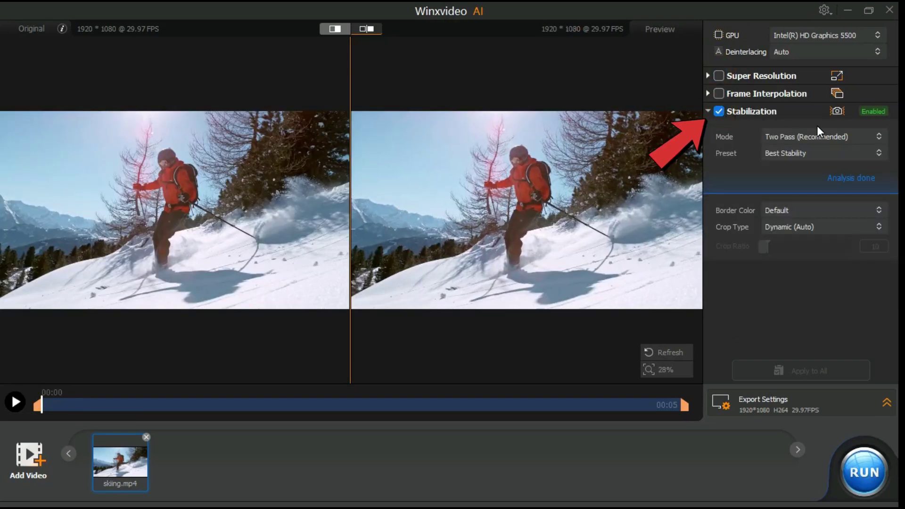
click(878, 136)
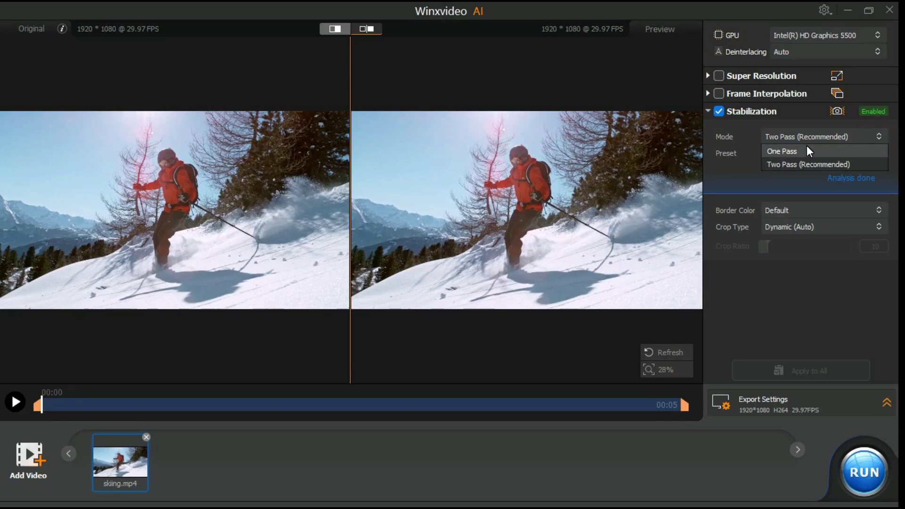
click(811, 118)
click(879, 153)
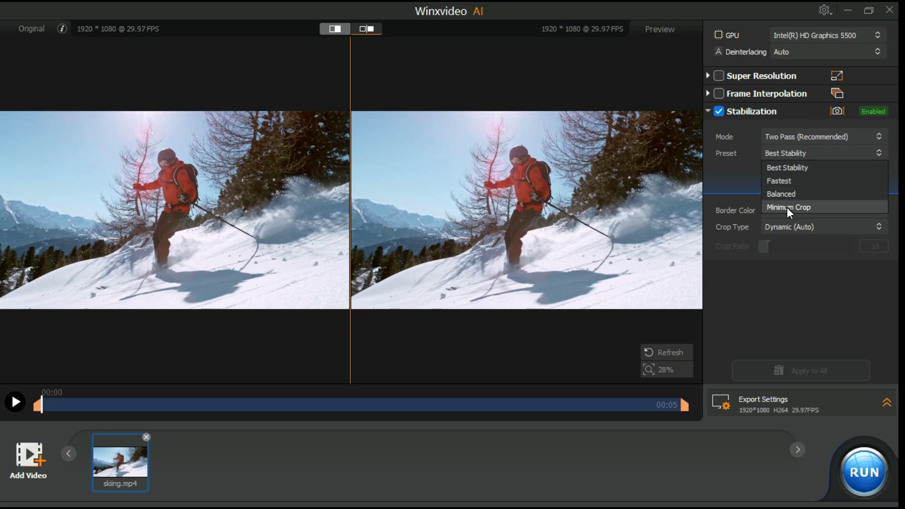
click(745, 159)
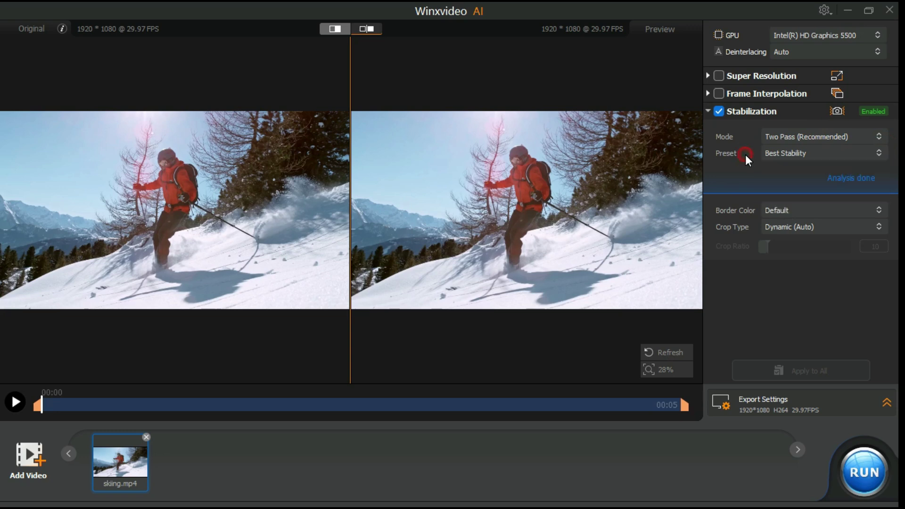
click(878, 208)
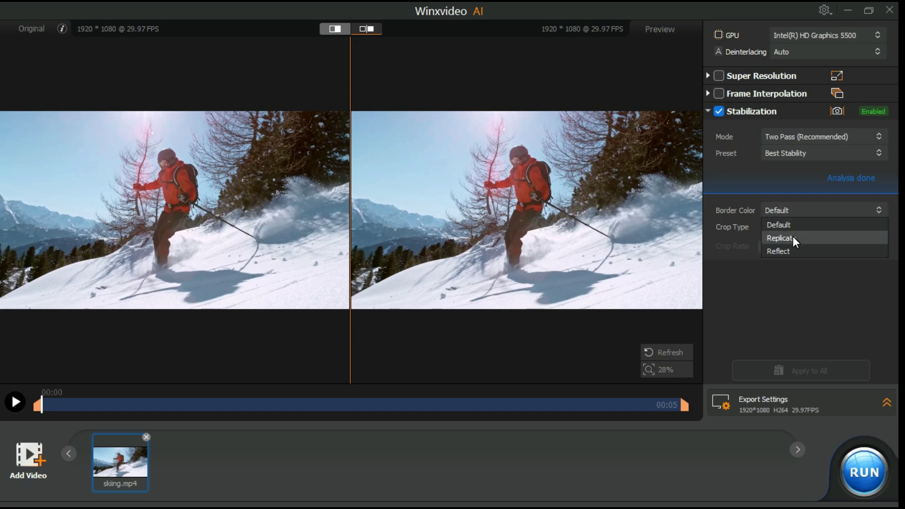
click(745, 228)
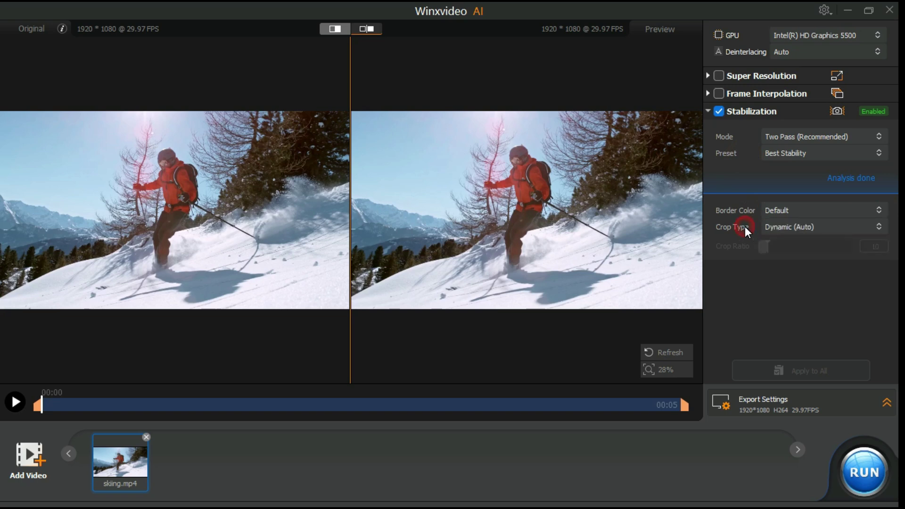
click(879, 225)
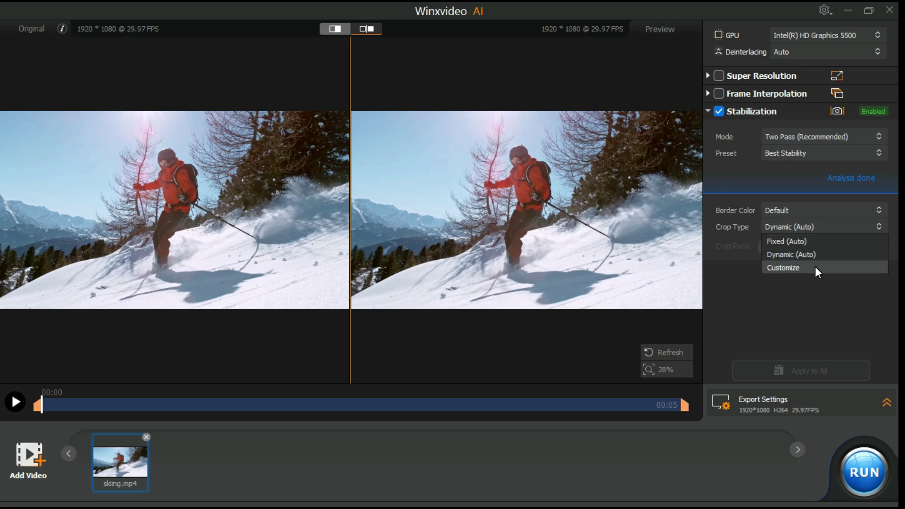
- Keep Dynamic (Auto) crop and export skiing_Stable-1.mp4 as H264 with High quality
click(784, 293)
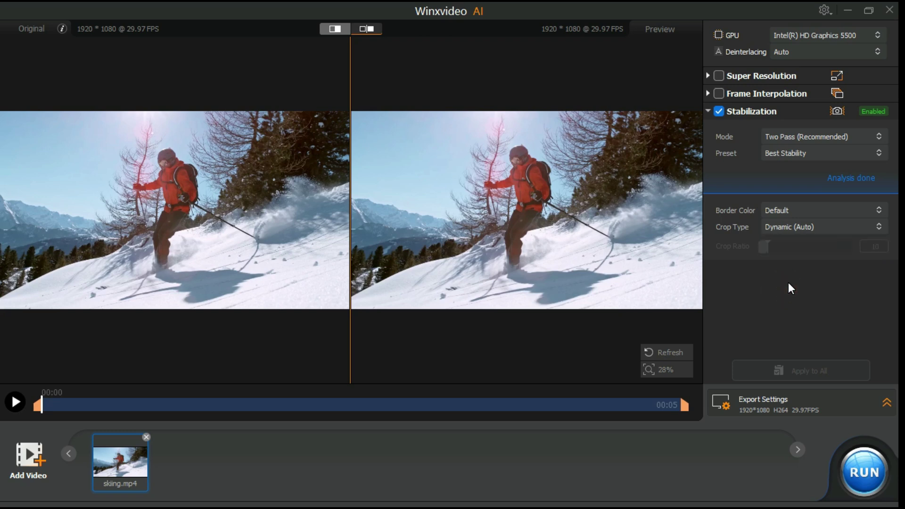
click(883, 402)
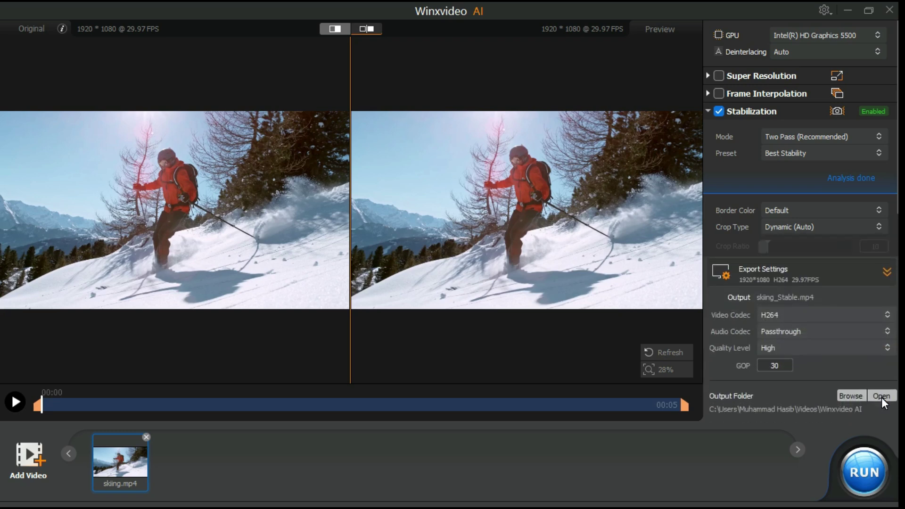
click(864, 455)
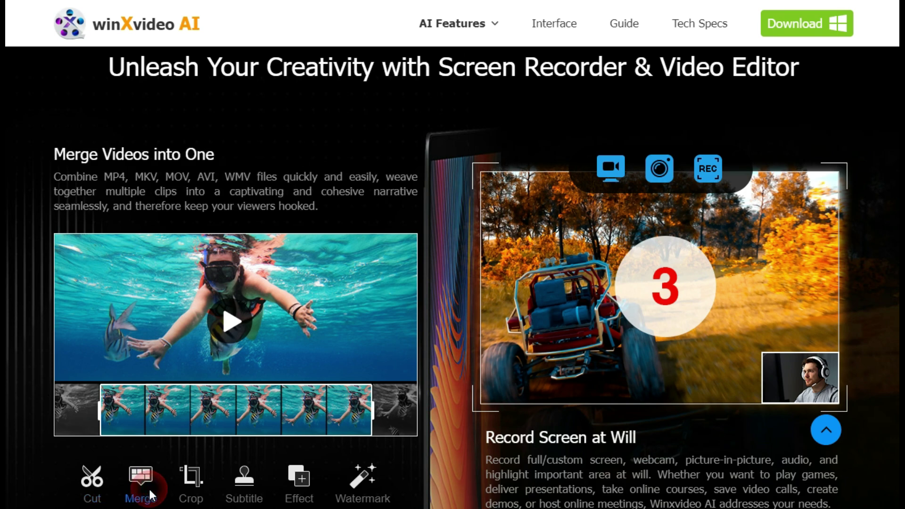
- View the Crop Video and Subtitle Editor feature descriptions in the website's editor section
click(200, 487)
click(244, 490)
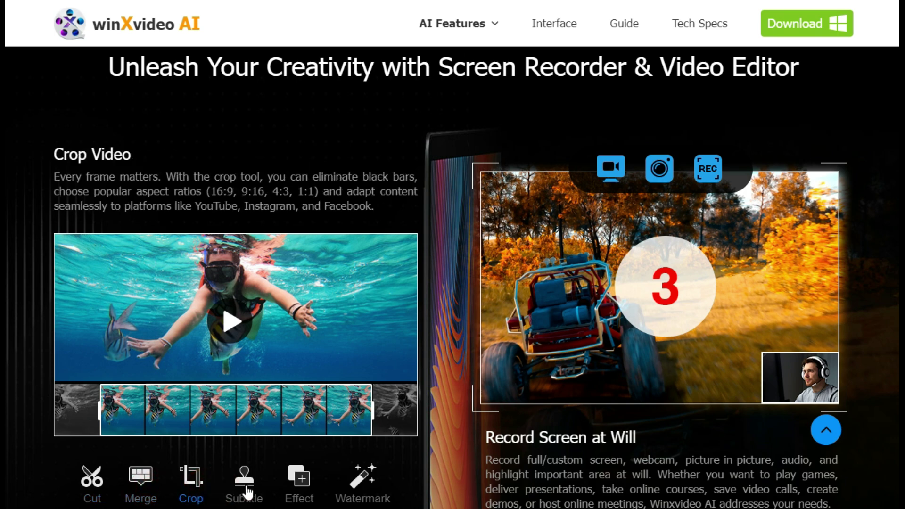